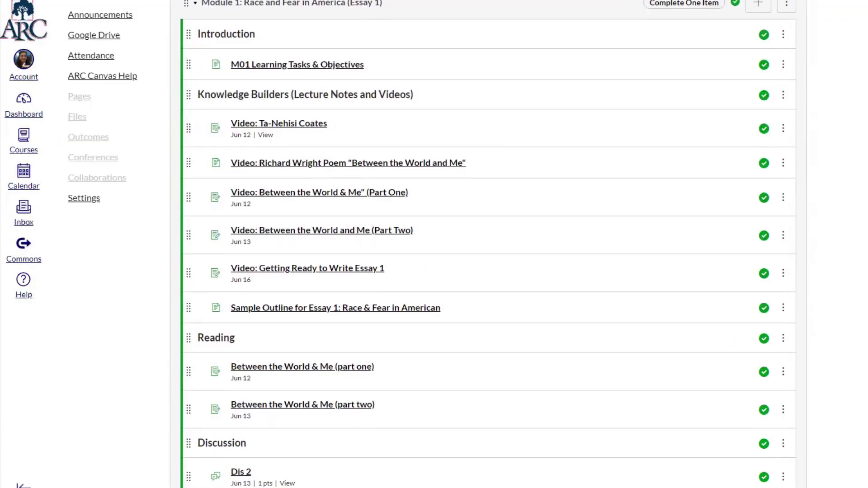
# Open the Essay 1 for Peer Review assignment in Module 1, then open its Peer Edit Form for editing
pyautogui.scroll(-4, 551, 365)
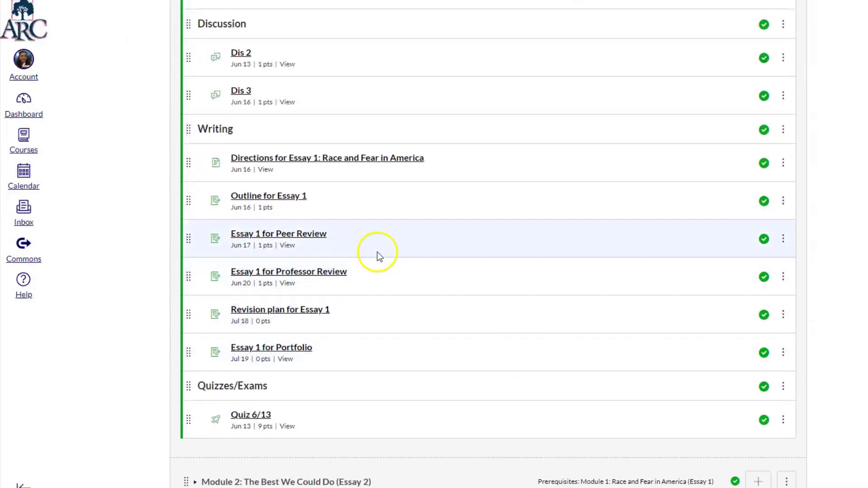
pyautogui.click(285, 233)
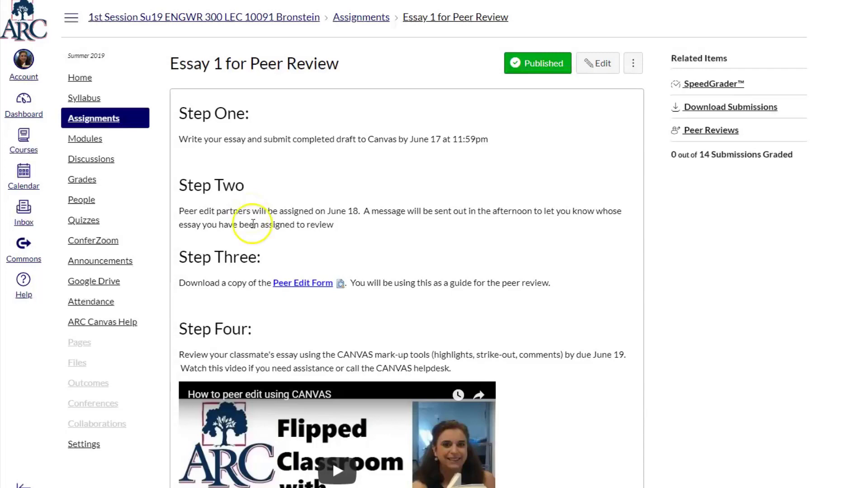
pyautogui.click(297, 286)
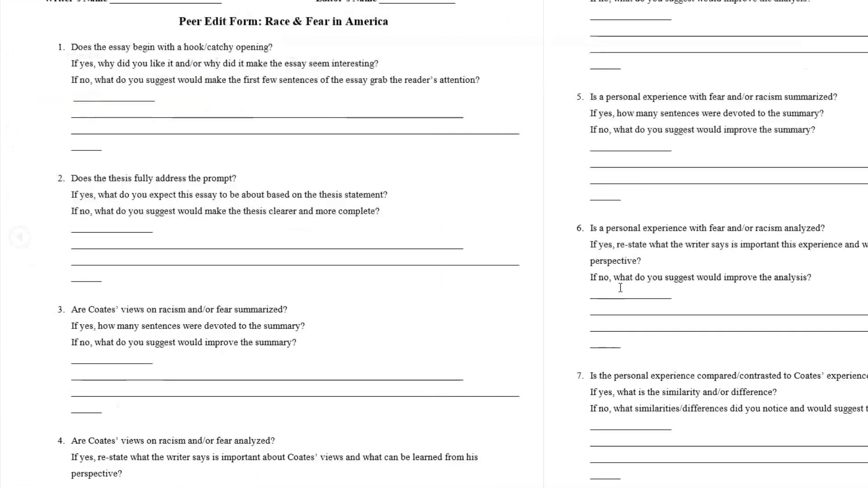
pyautogui.press('Escape')
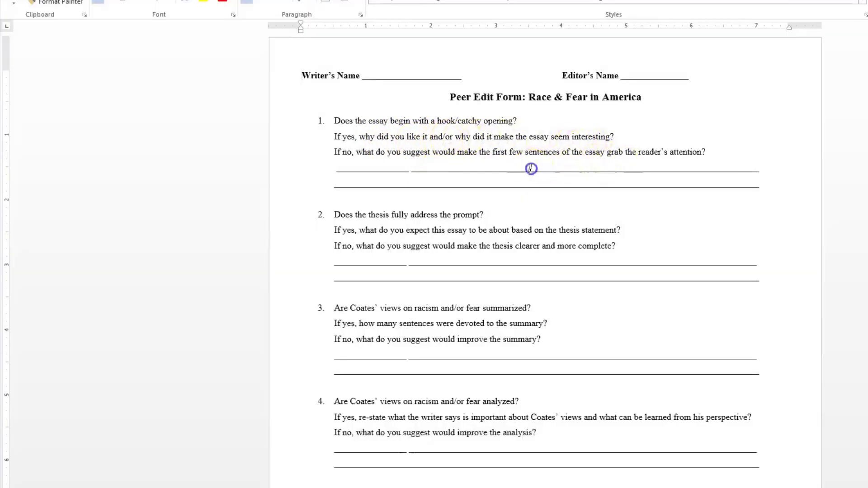
# Replace the first blank line under question 1 with "The essay had a great quote that made me interested in reading the essay"
pyautogui.doubleClick(529, 169)
pyautogui.press('Delete')
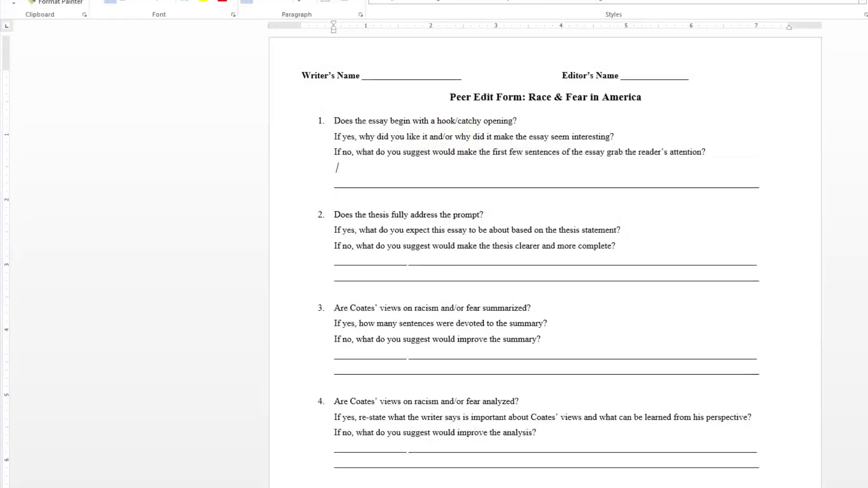
pyautogui.write('The essay had a great quote that made me interested in reading the essay')
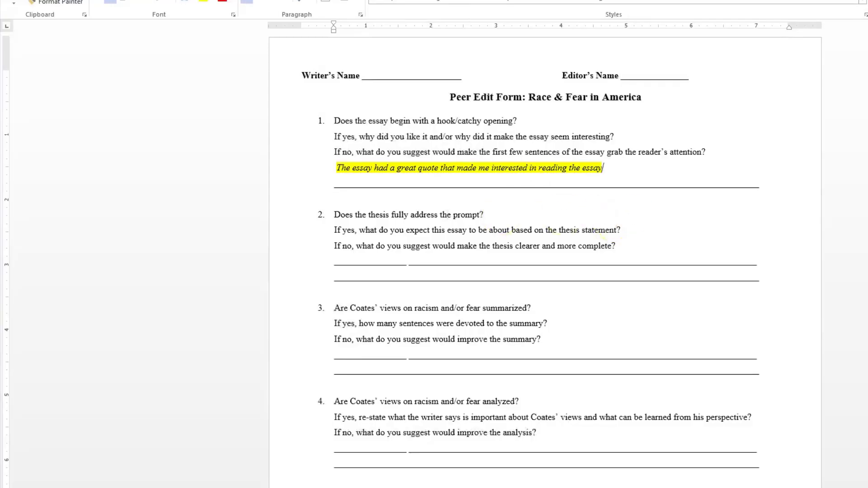
pyautogui.scroll(-4, 545, 253)
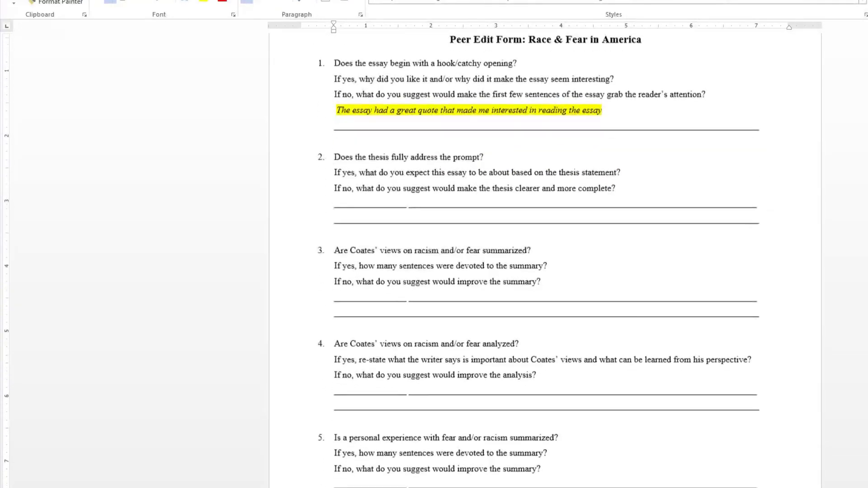
pyautogui.scroll(-15, 546, 253)
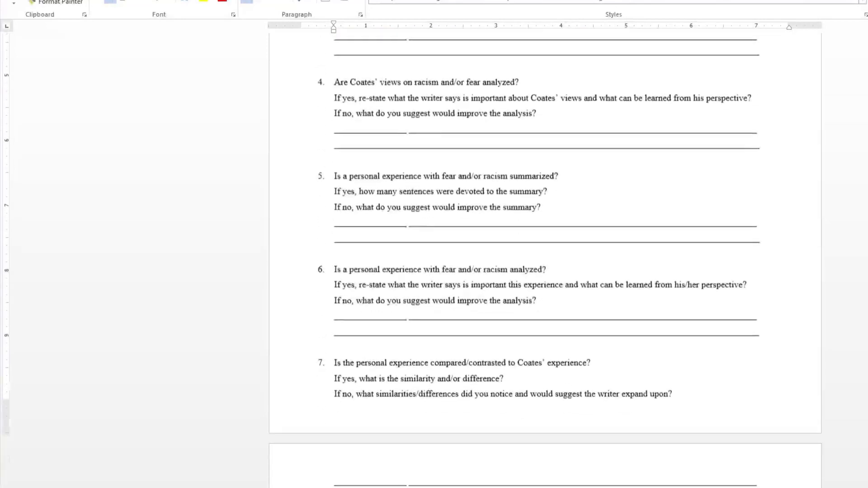
pyautogui.scroll(-5, 546, 253)
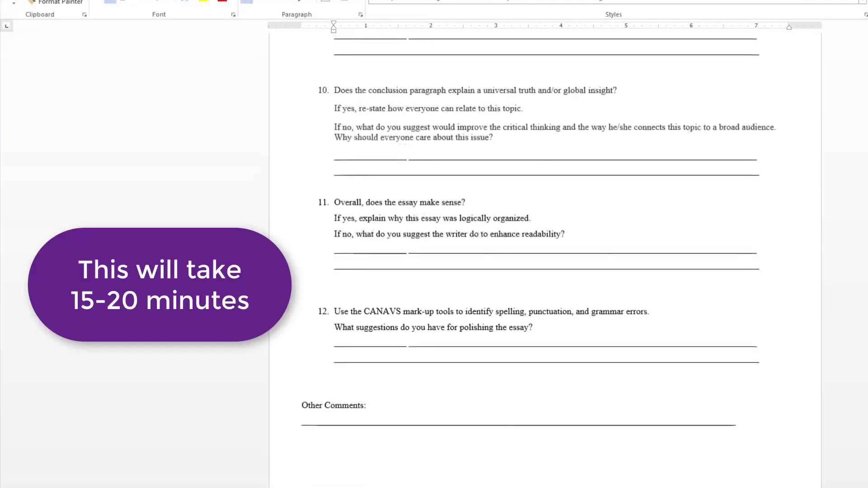
pyautogui.scroll(20, 545, 253)
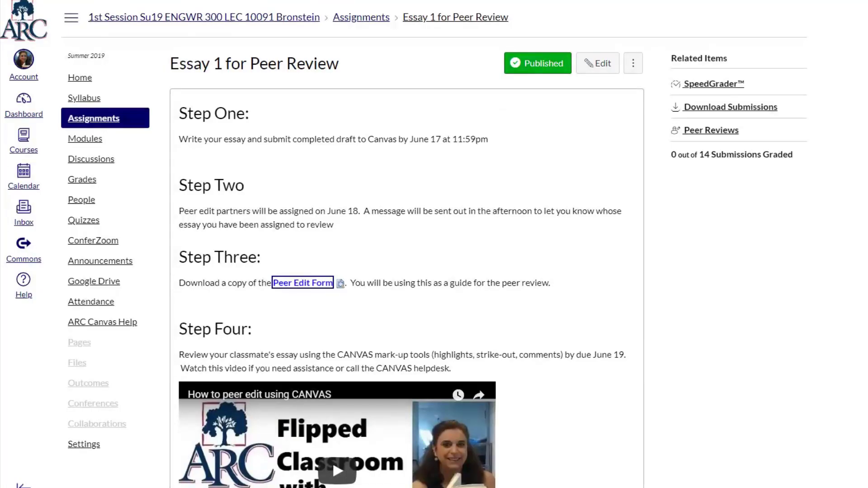
# Go to the PE1 submission in SpeedGrader and expand the essay to full-screen view
pyautogui.moveTo(338, 355); pyautogui.dragTo(563, 357)
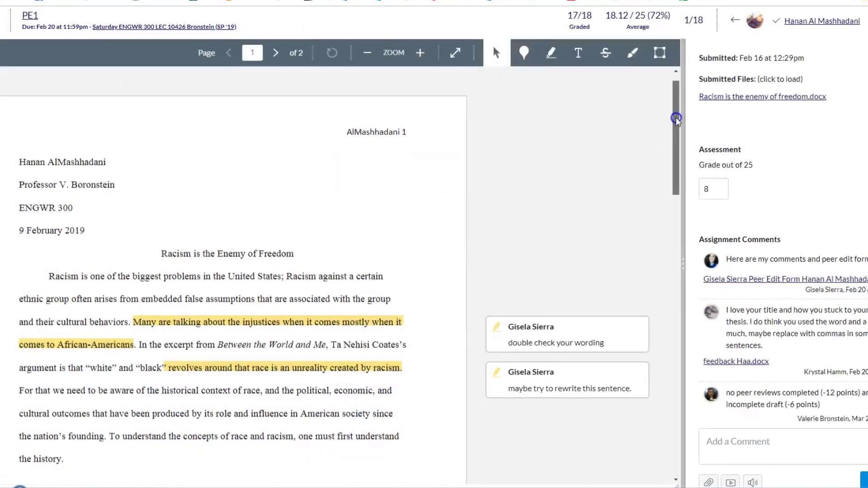
pyautogui.moveTo(677, 119); pyautogui.dragTo(675, 124)
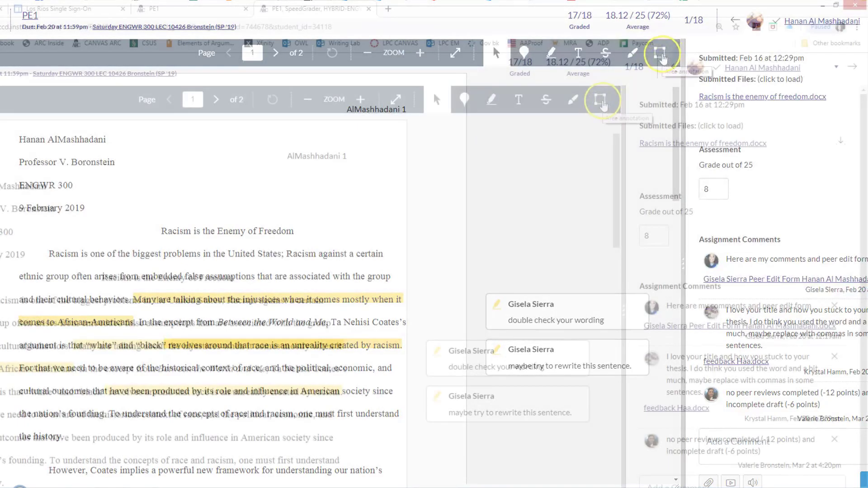
pyautogui.click(662, 56)
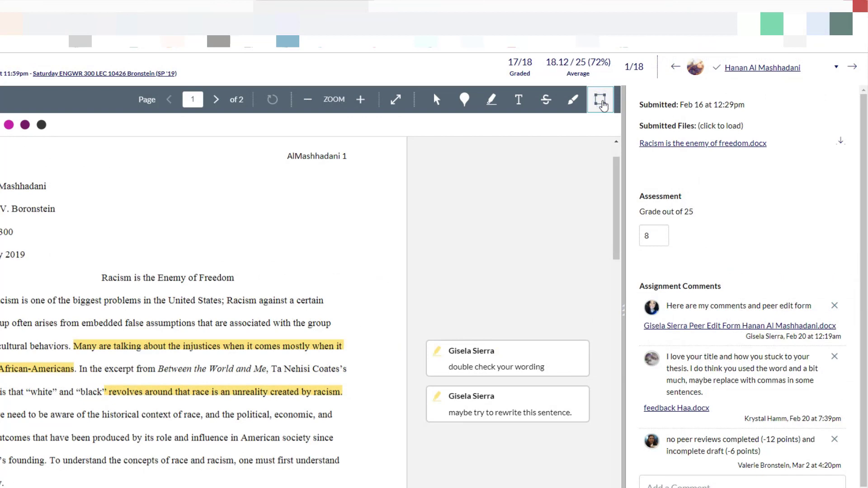
pyautogui.click(396, 99)
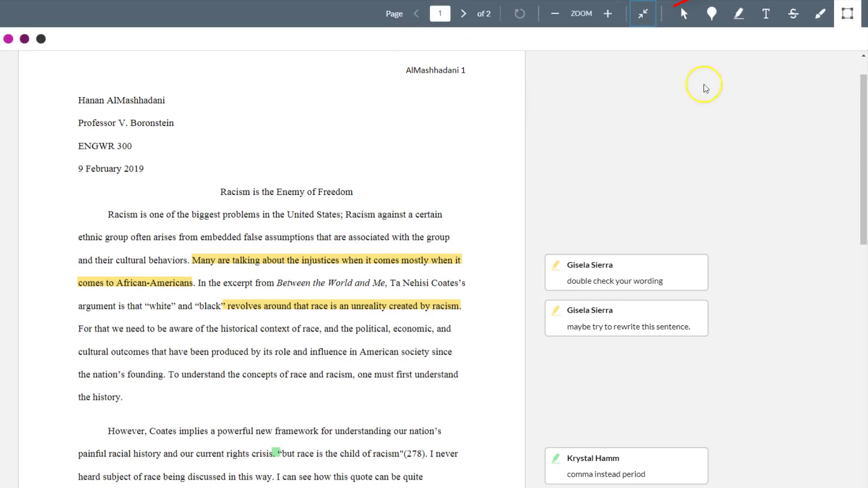
# Highlight the student's name in yellow and strike out the date "9 February 2019" in the essay heading
pyautogui.click(739, 14)
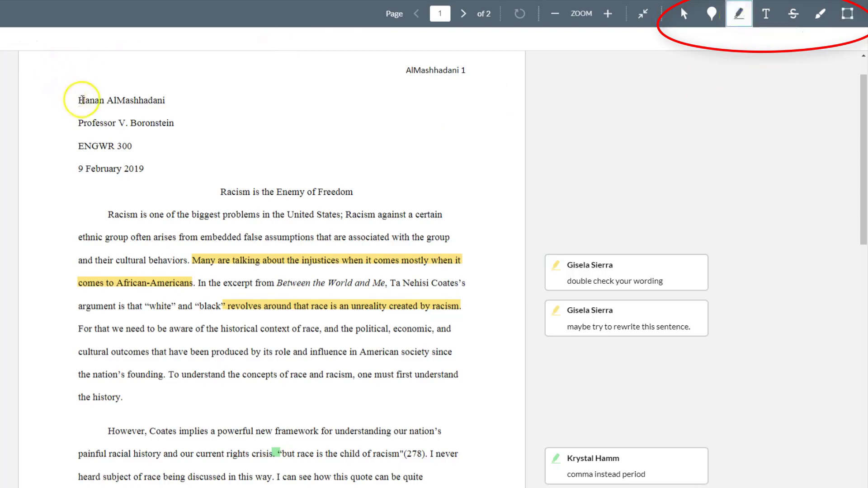
pyautogui.moveTo(77, 101); pyautogui.dragTo(165, 102)
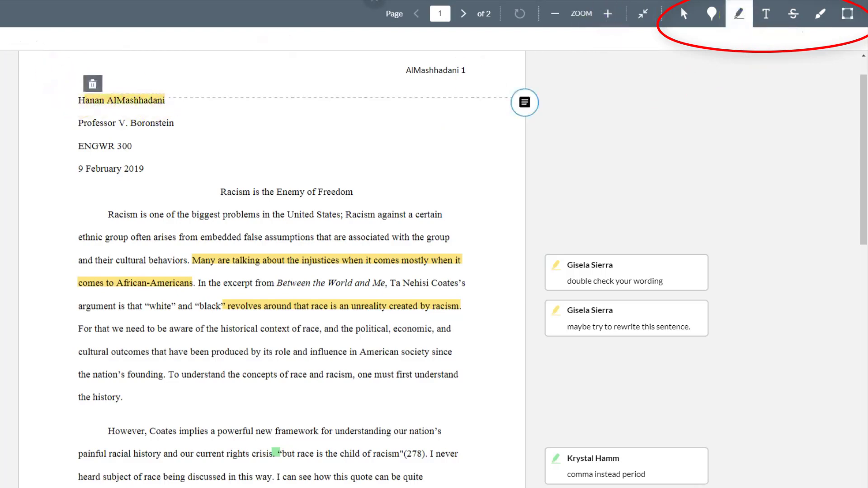
pyautogui.click(792, 16)
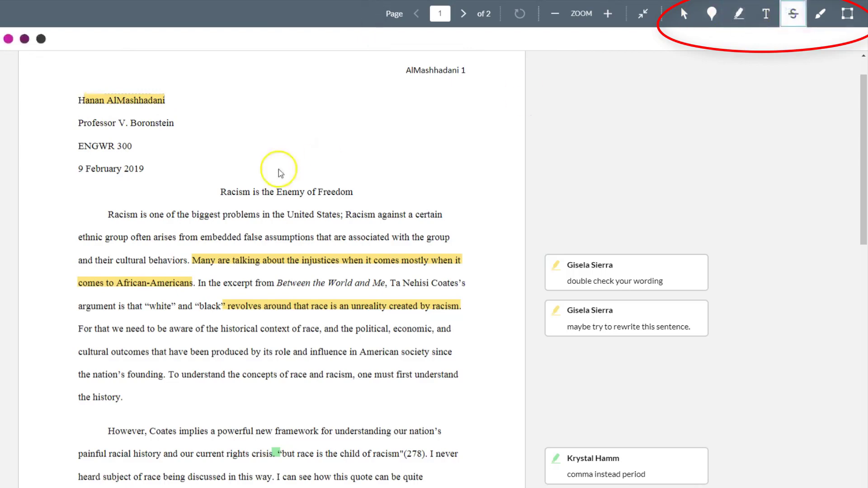
pyautogui.moveTo(83, 168); pyautogui.dragTo(158, 171)
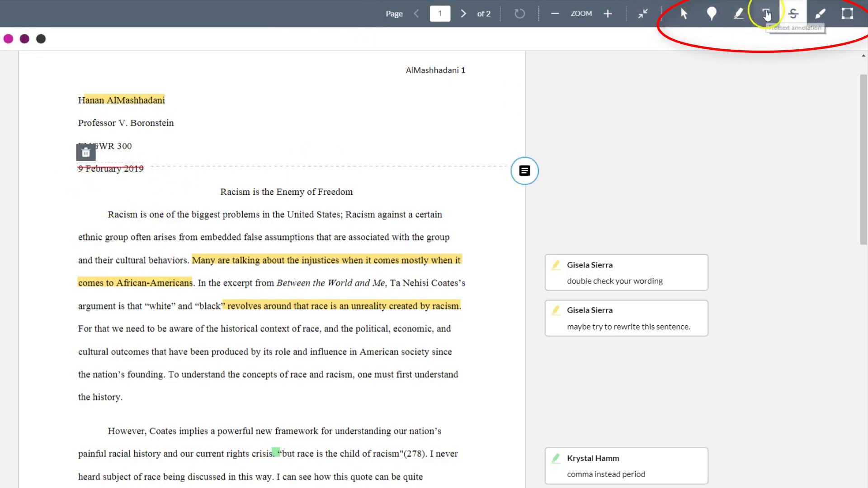
# Add the free-text annotation "ijuhliui;oiu;o" beside the essay title and color it red
pyautogui.click(767, 15)
pyautogui.click(375, 180)
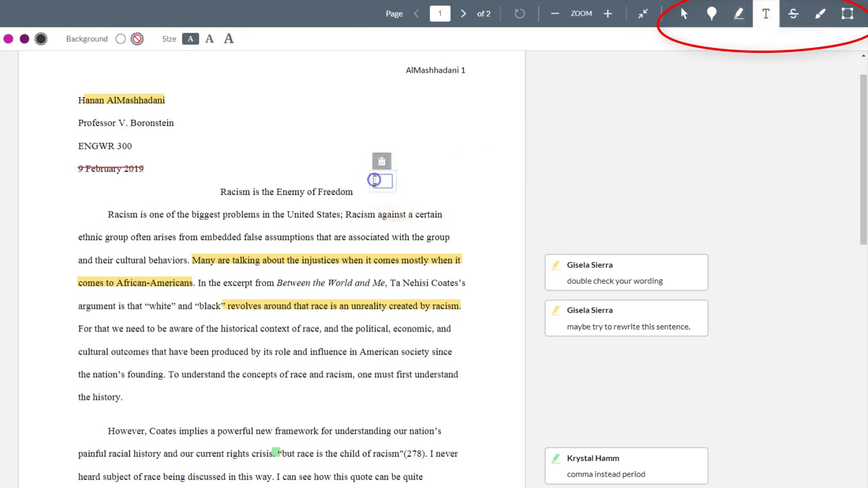
pyautogui.write('ljuhliui;oiu;o')
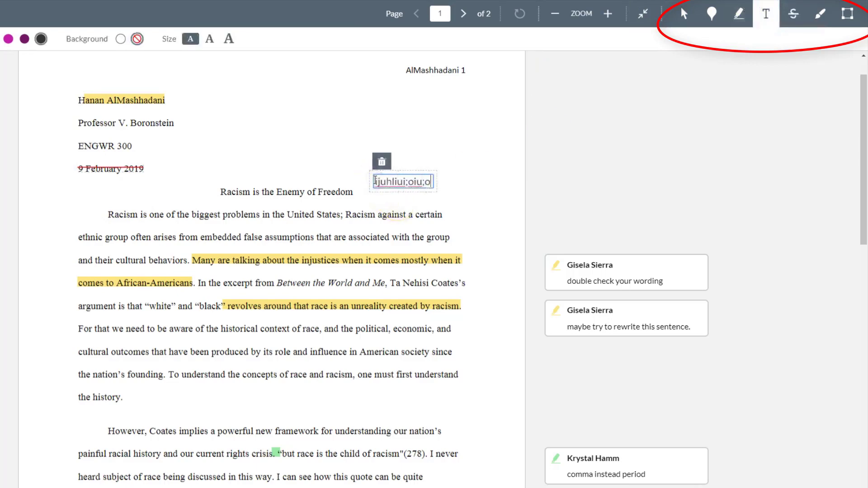
pyautogui.moveTo(375, 180); pyautogui.dragTo(437, 184)
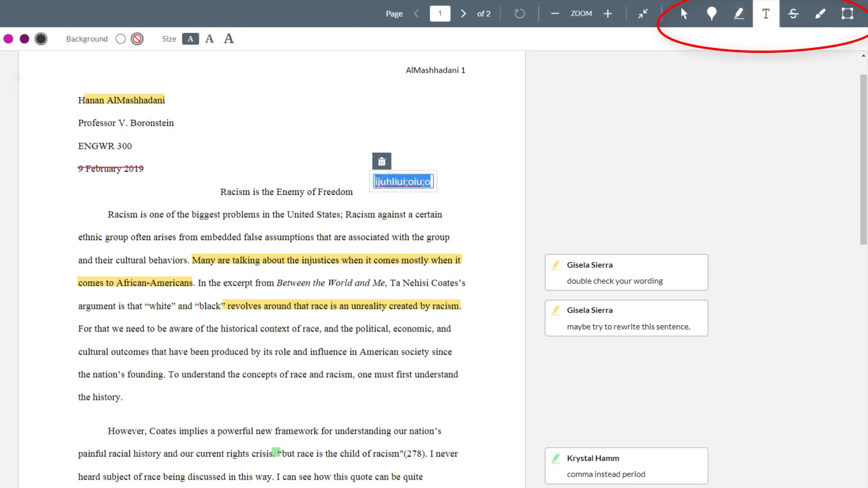
pyautogui.click(0, 39)
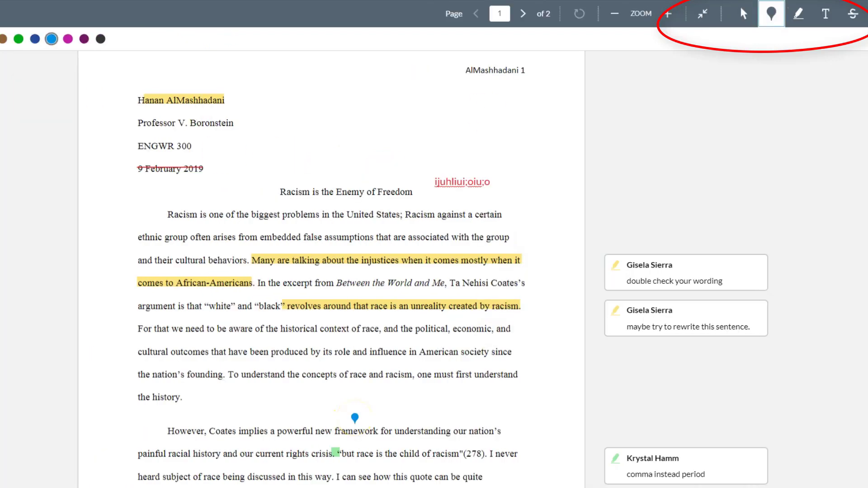
# Place a blue point annotation above "framework" in the second paragraph with the comment "jh9iuh9hp9up;h;p9huh"
pyautogui.click(355, 420)
pyautogui.write('jh9iuh9hp9')
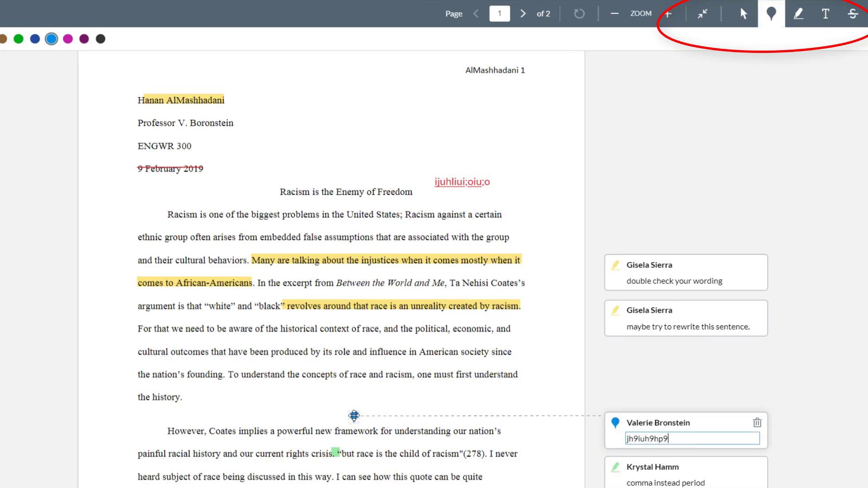
pyautogui.write('up;h;p9huh')
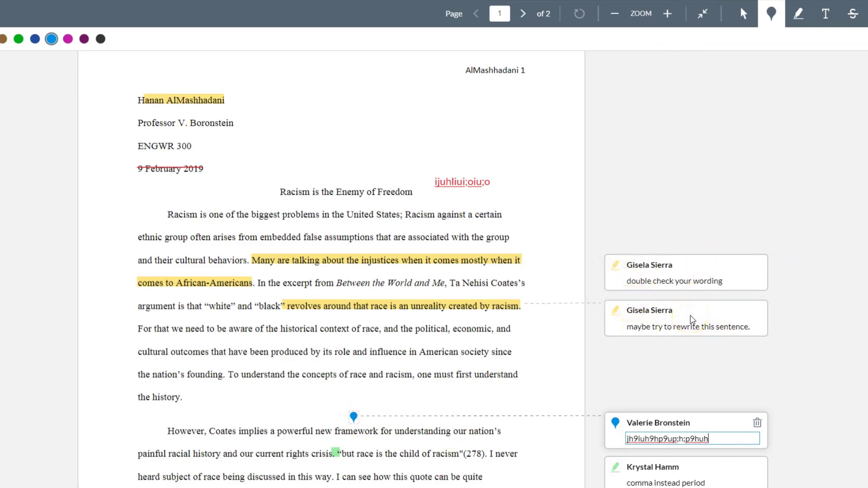
pyautogui.click(670, 275)
pyautogui.click(681, 347)
pyautogui.click(702, 424)
# Strike out the words from "often" to "embedded" and highlight "Racism against a certain" in the first paragraph
pyautogui.click(854, 14)
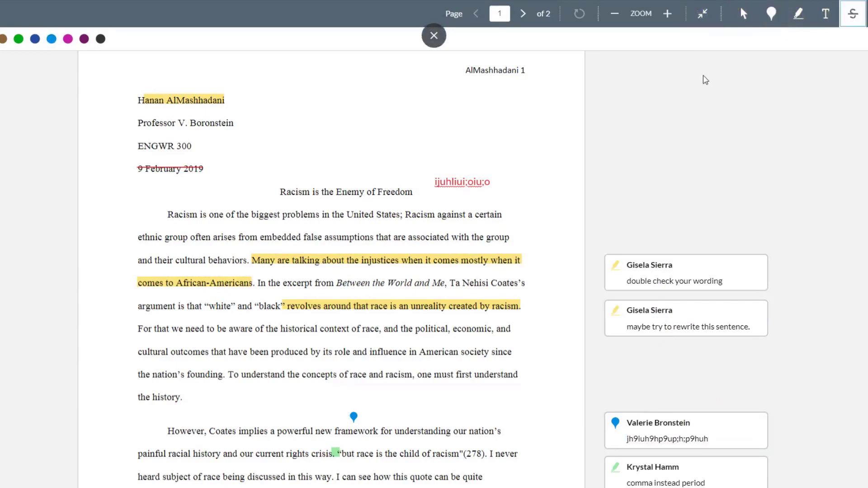
pyautogui.moveTo(304, 236); pyautogui.dragTo(198, 236)
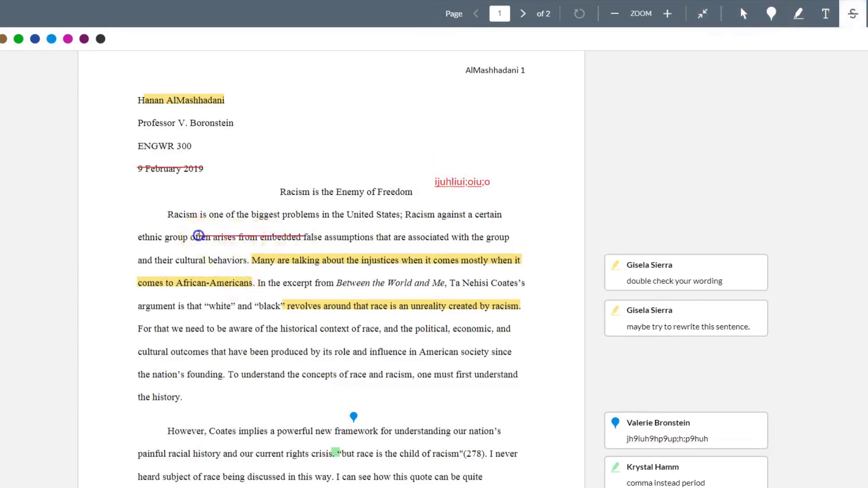
pyautogui.click(799, 14)
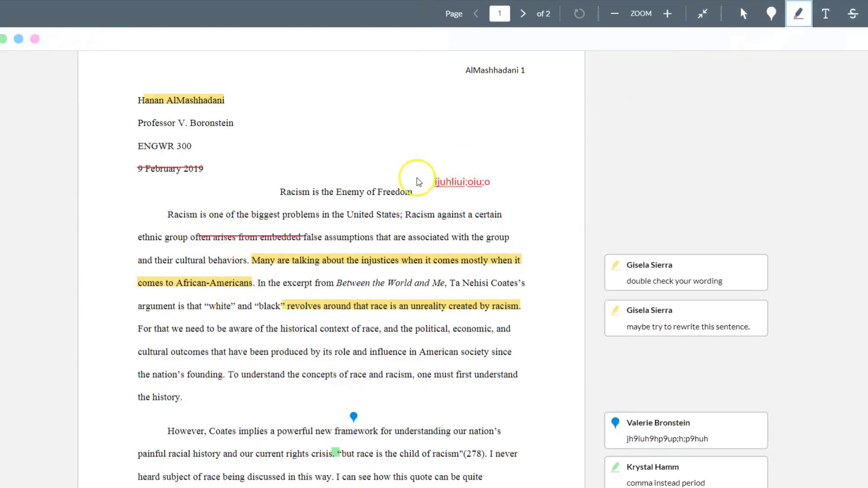
pyautogui.moveTo(405, 214); pyautogui.dragTo(503, 216)
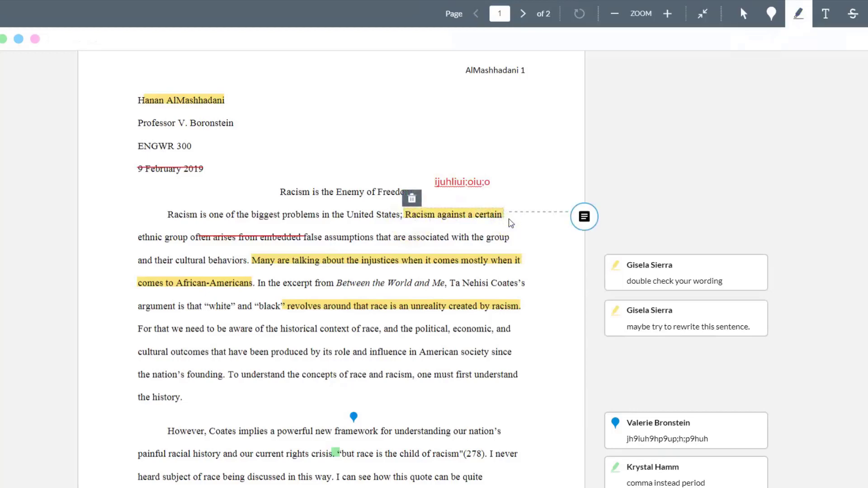
# Exit the full-screen view and write the assignment comment "here is my peer edit form"
pyautogui.click(702, 13)
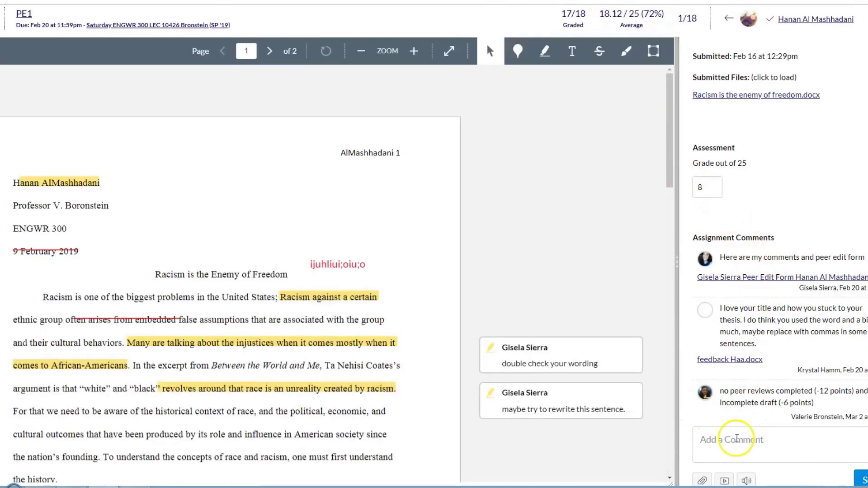
pyautogui.click(737, 438)
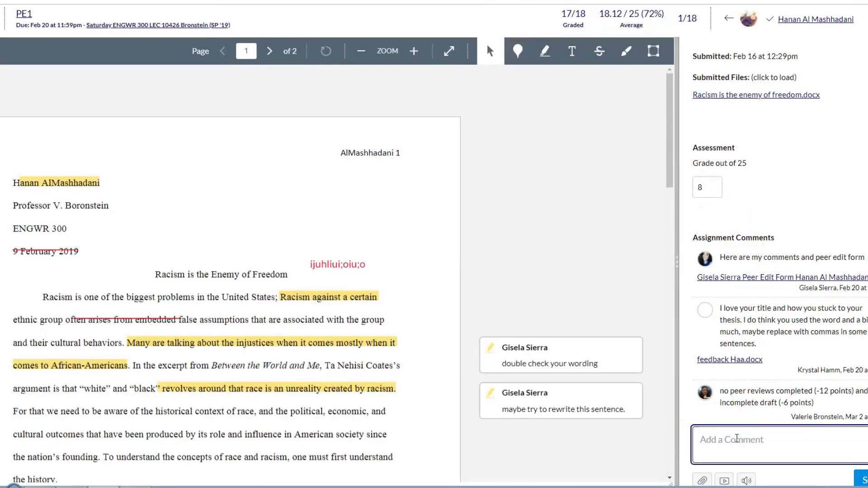
pyautogui.write('here is my p')
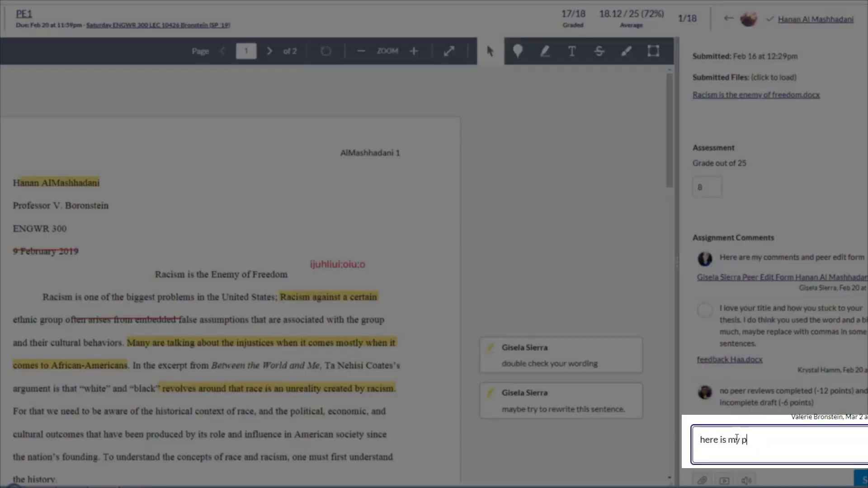
pyautogui.write('eer edit d')
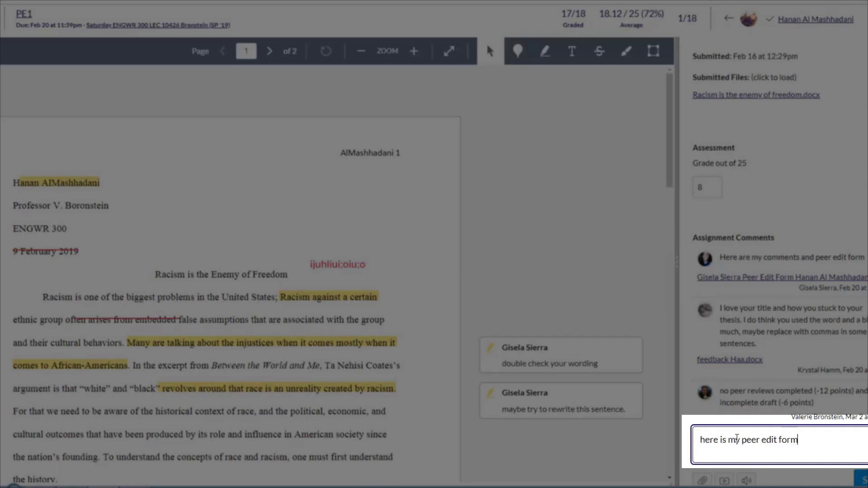
# Add a file attachment field to the comment and submit the comment
pyautogui.scroll(-1, 737, 439)
pyautogui.click(702, 437)
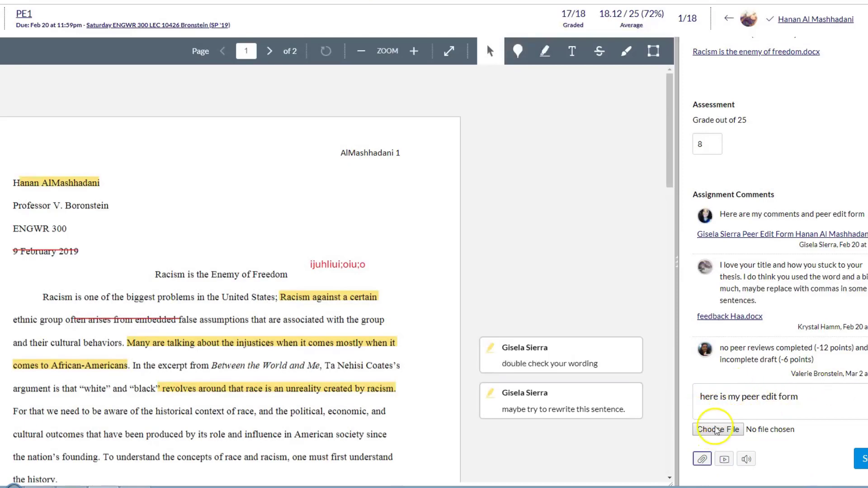
pyautogui.click(744, 393)
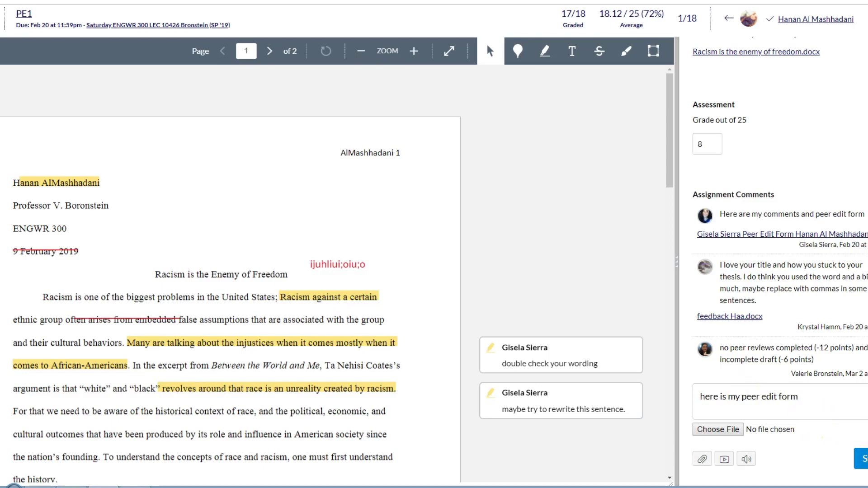
pyautogui.click(861, 459)
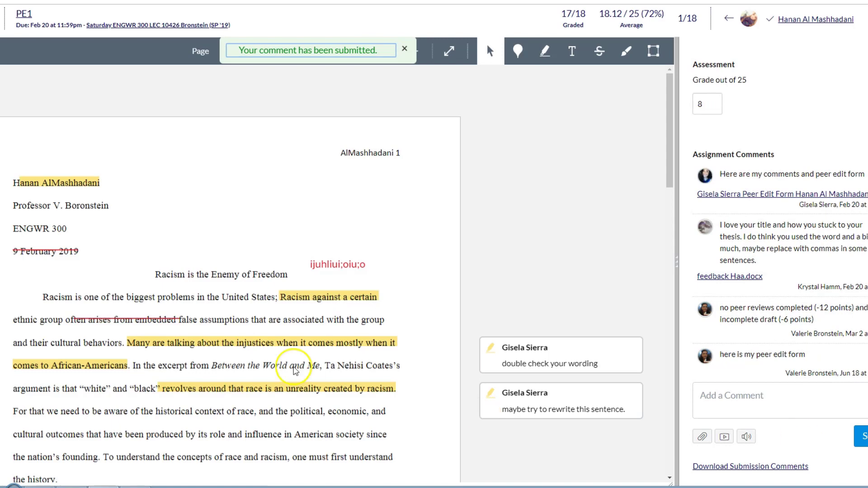
# Dismiss the submission notification and select the end of the posted comment "here is my peer edit form"
pyautogui.click(402, 48)
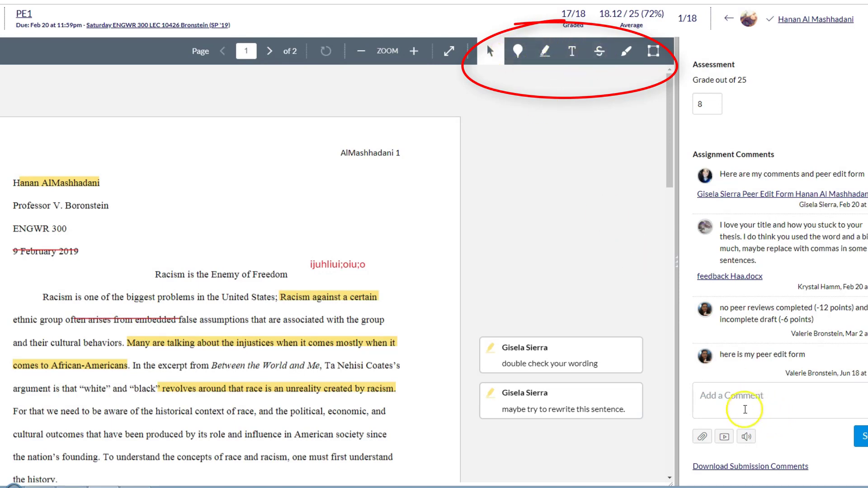
pyautogui.moveTo(758, 356); pyautogui.dragTo(806, 355)
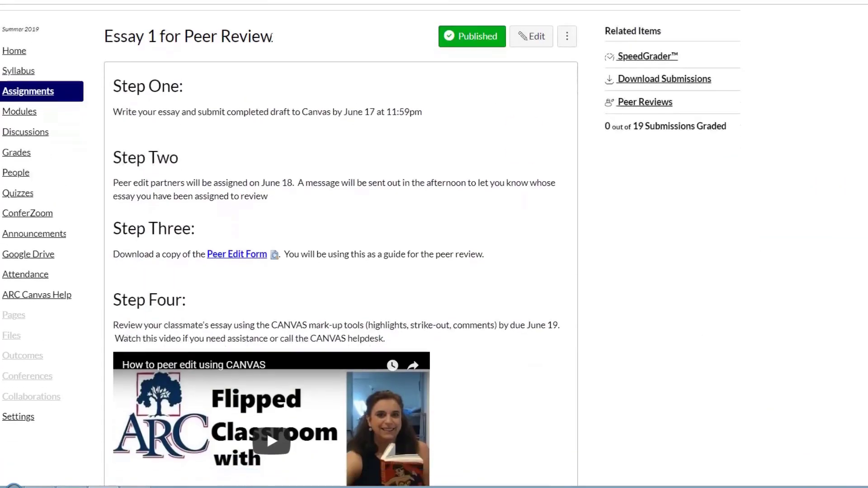
# On the Essay 1 for Peer Review assignment, open Help, highlight "24/7" in the American River College support entry, and close Help
pyautogui.scroll(-3, 370, 251)
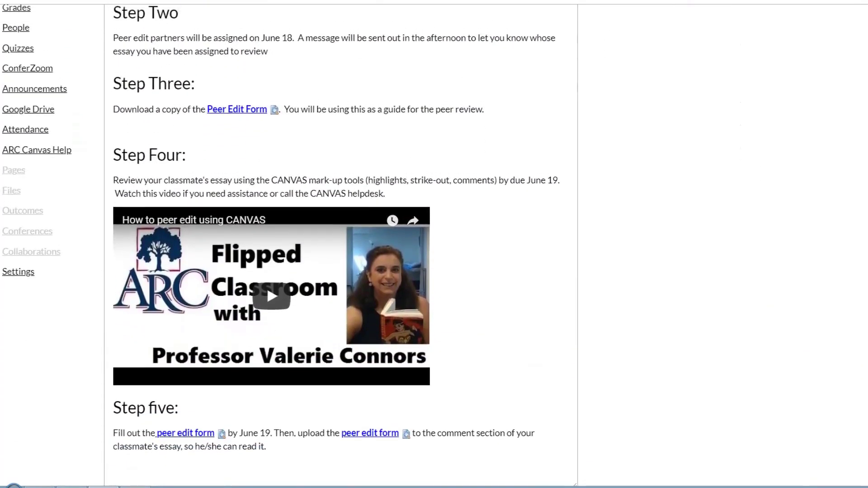
pyautogui.scroll(3, 341, 244)
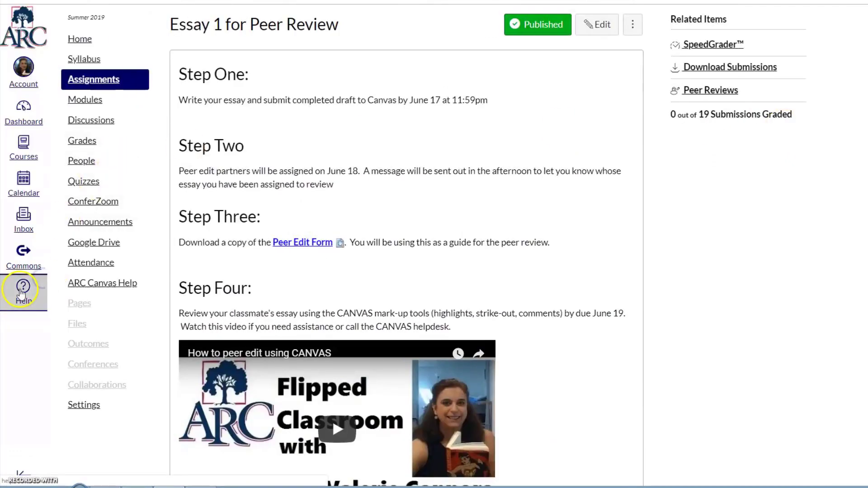
pyautogui.click(21, 293)
pyautogui.moveTo(87, 88); pyautogui.dragTo(106, 89)
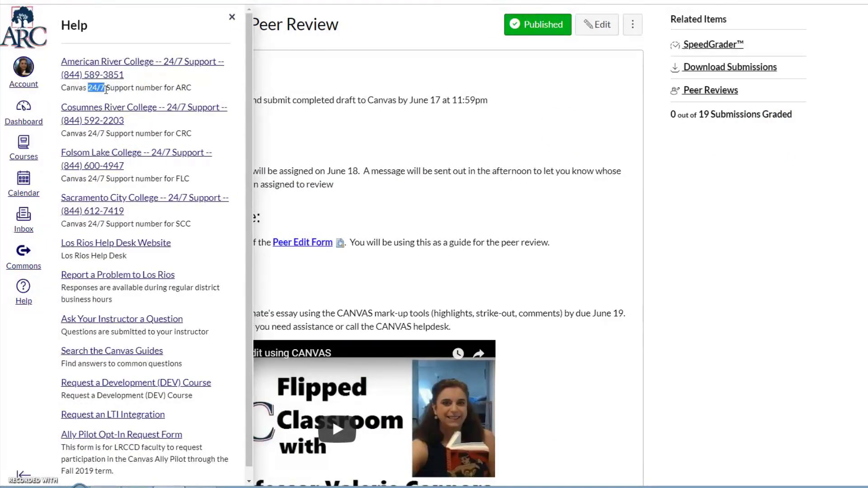
pyautogui.click(105, 89)
pyautogui.moveTo(106, 89); pyautogui.dragTo(88, 89)
pyautogui.click(230, 19)
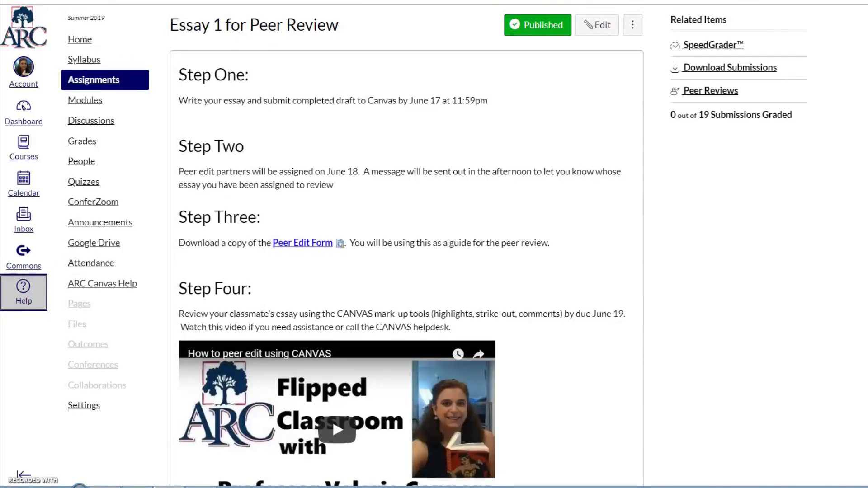
# Highlight "CANVAS mark-up tools" in Step Four of the assignment and review the instructions through Step five
pyautogui.scroll(-2, 407, 245)
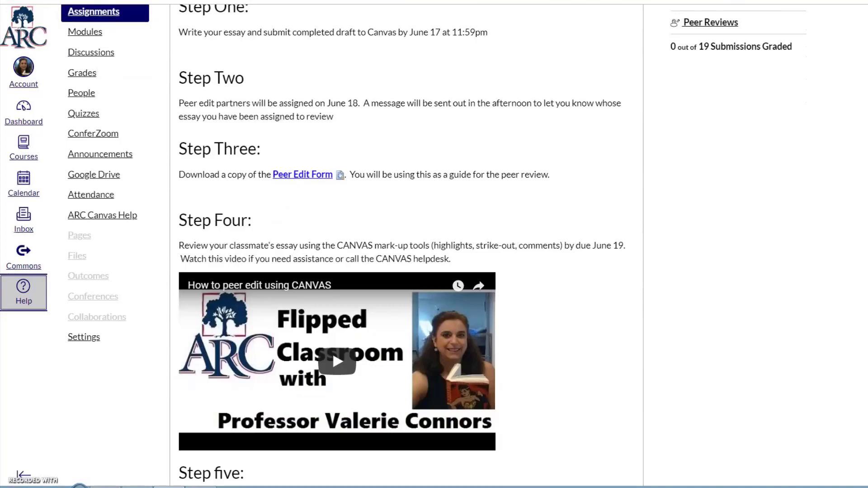
pyautogui.moveTo(337, 246); pyautogui.dragTo(434, 246)
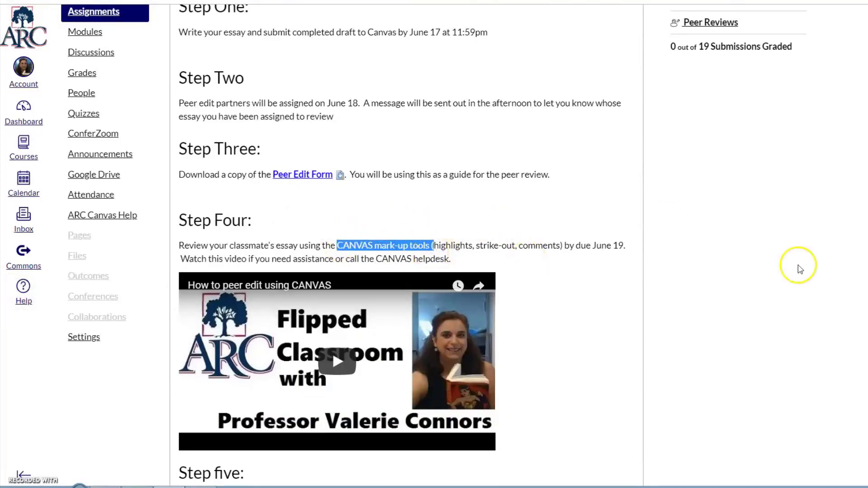
pyautogui.scroll(-4, 332, 351)
pyautogui.scroll(-2, 337, 226)
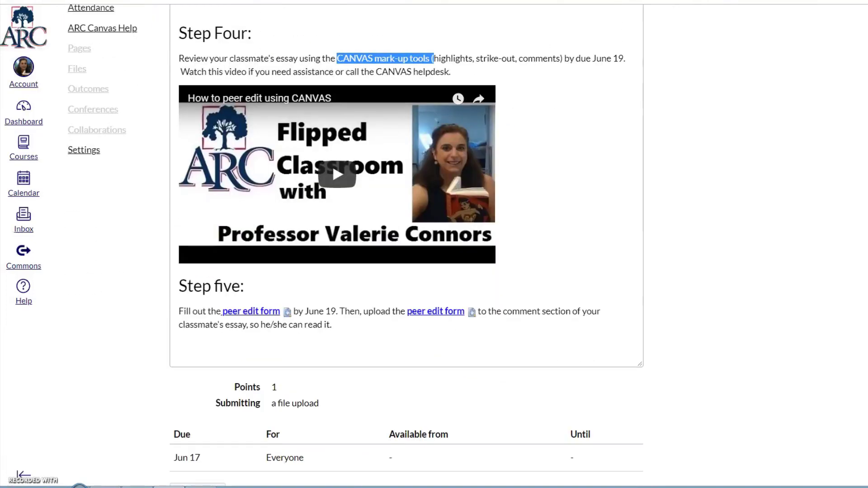